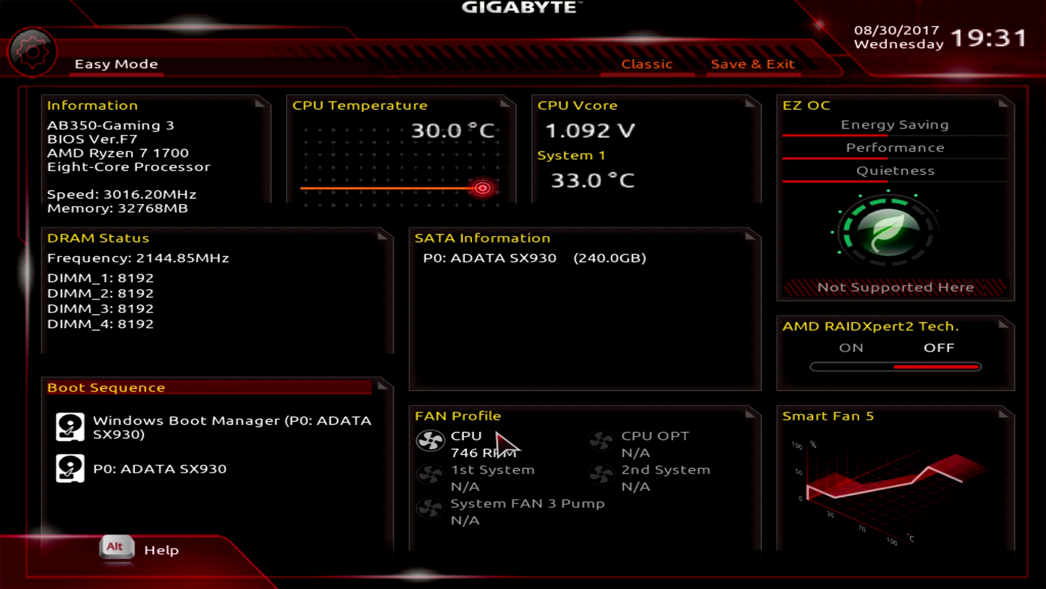
- Check the boot sequence list, then keep CPU FAN as the monitored fan in Smart Fan 5
{"action": "left_click", "coordinate": [76, 464]}
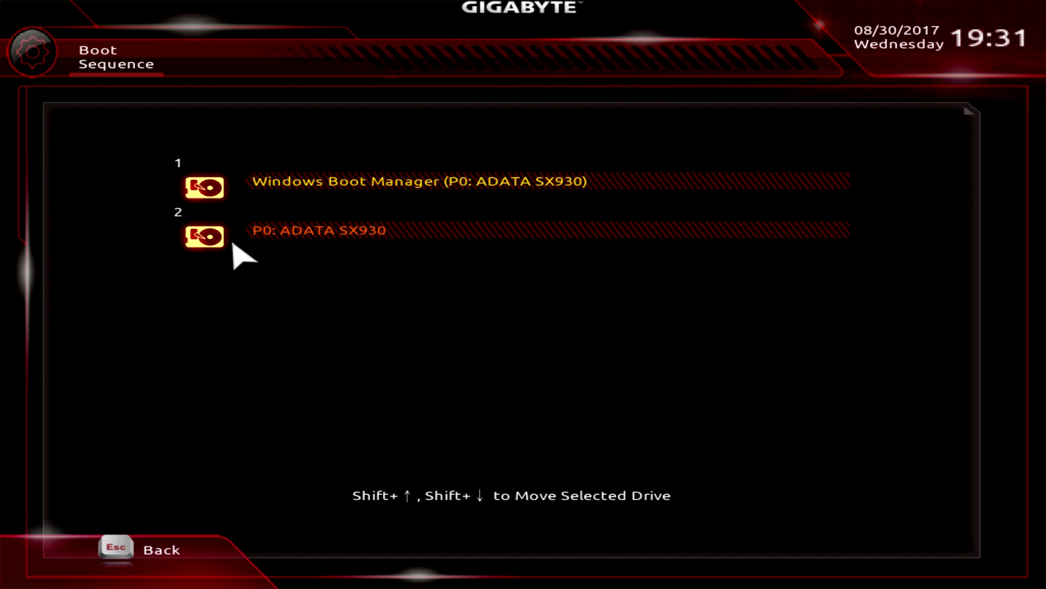
{"action": "key", "text": "Escape"}
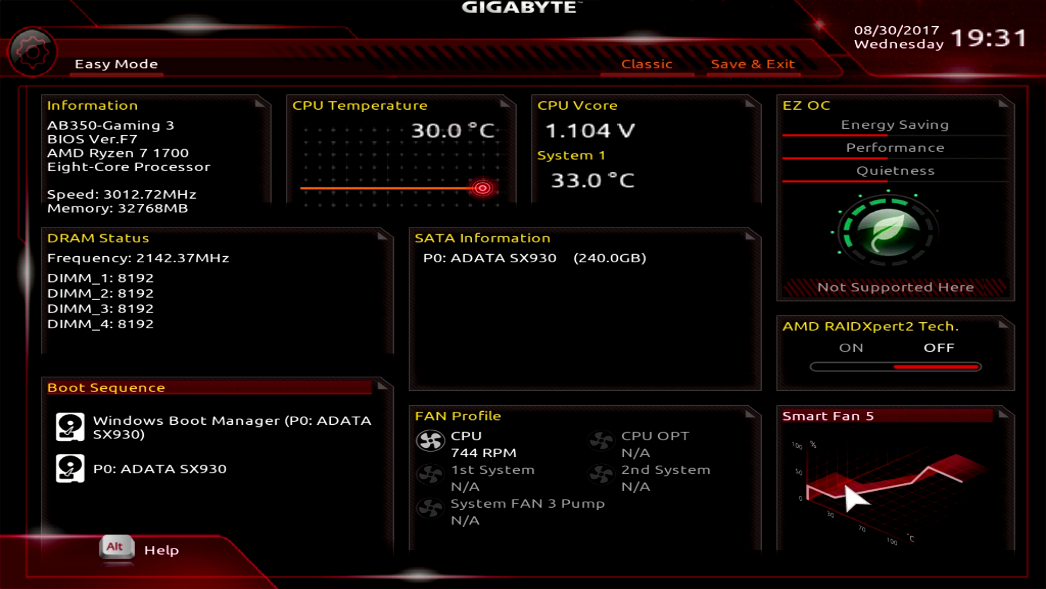
{"action": "left_click", "coordinate": [846, 488]}
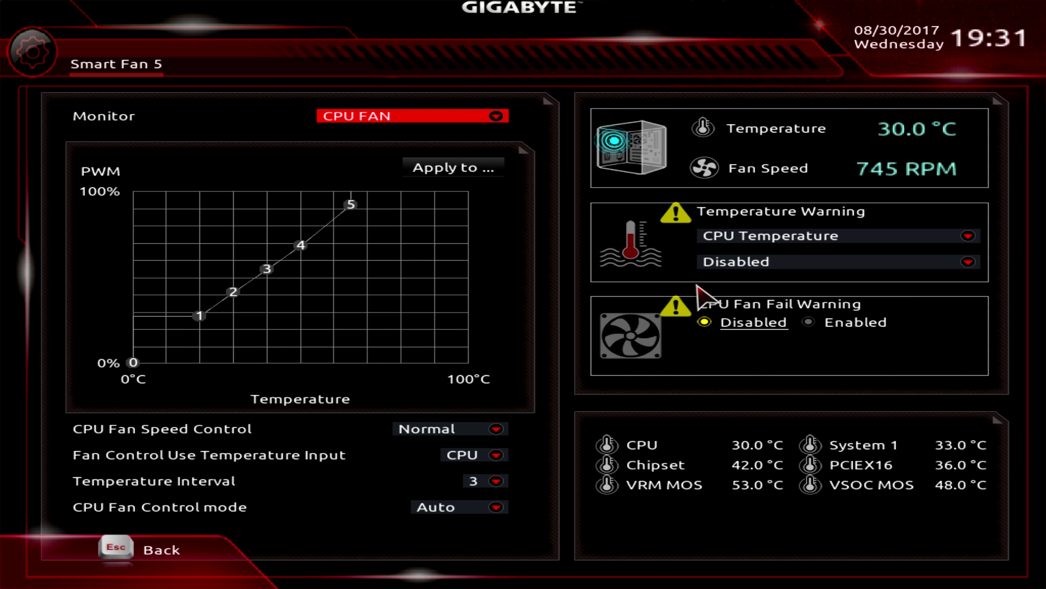
{"action": "left_click", "coordinate": [497, 123]}
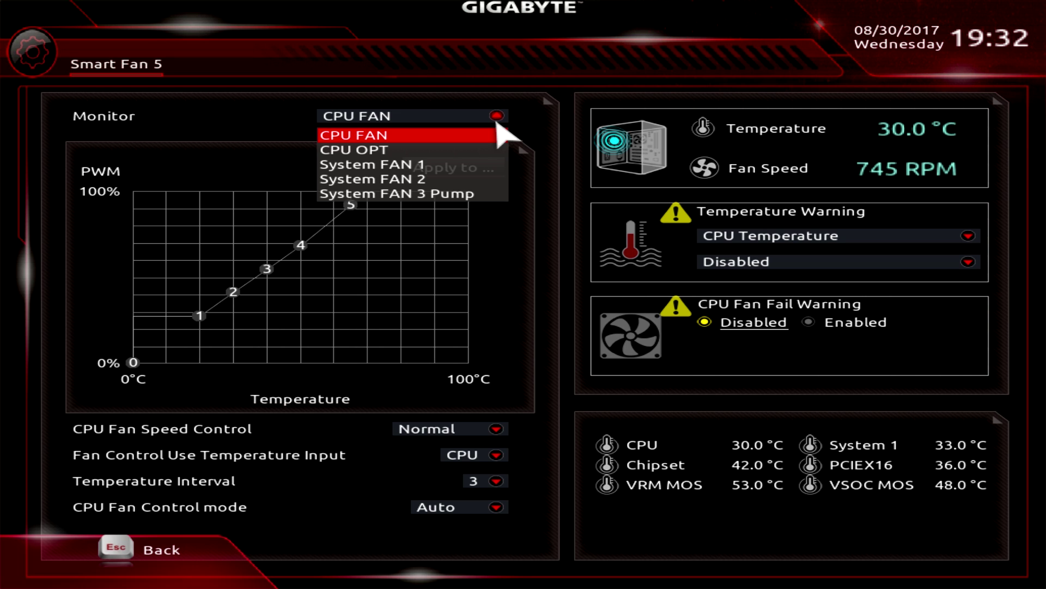
{"action": "left_click", "coordinate": [500, 133]}
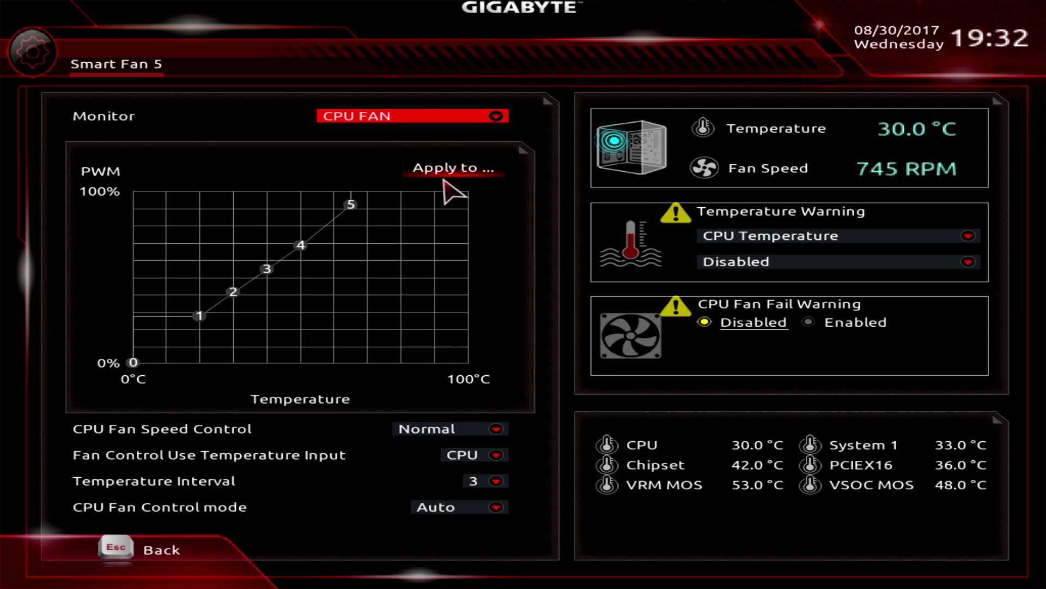
- Leave CPU fan speed control on Normal and temperature input on CPU, then check control mode choices
{"action": "left_click", "coordinate": [430, 434]}
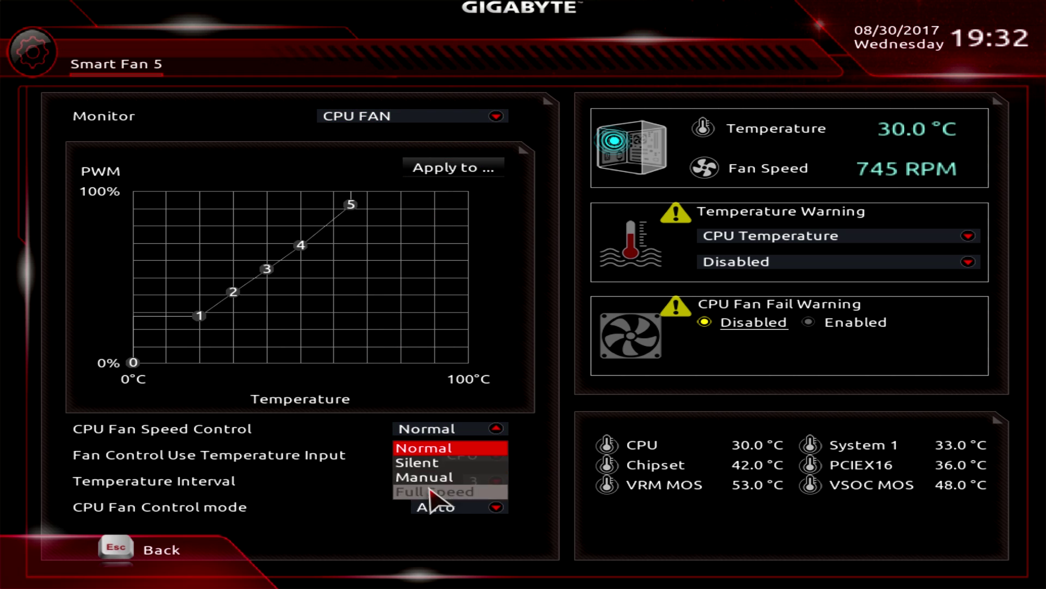
{"action": "key", "text": "Escape"}
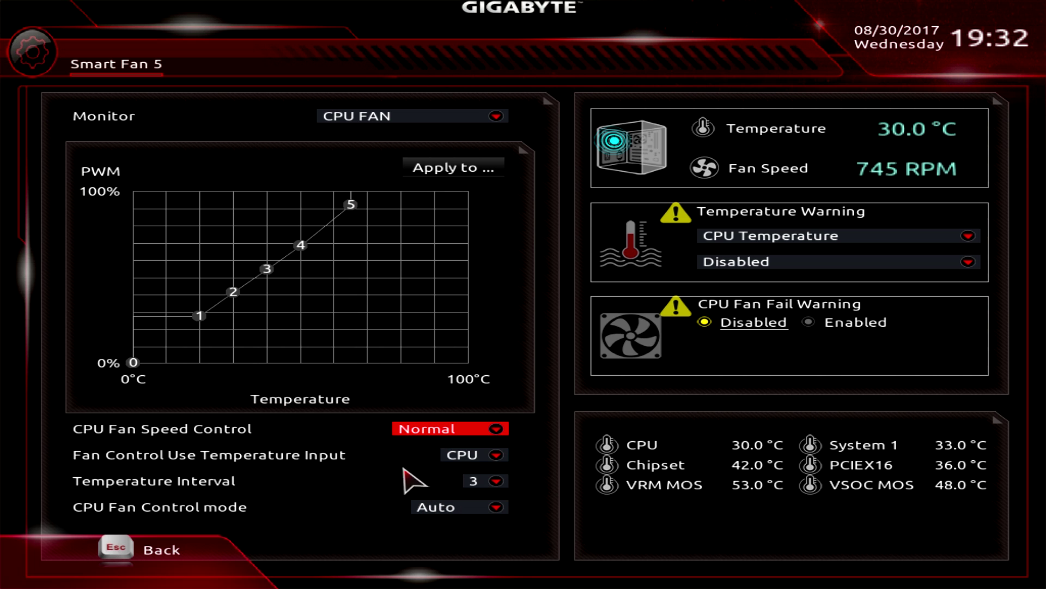
{"action": "left_click", "coordinate": [461, 456]}
{"action": "left_click", "coordinate": [462, 472]}
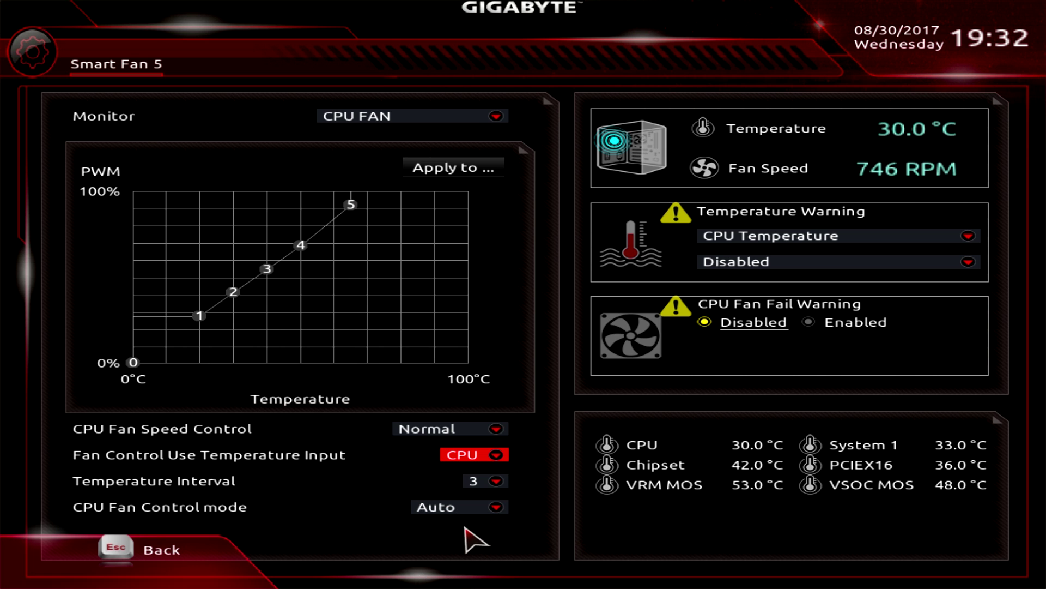
{"action": "left_click", "coordinate": [443, 516]}
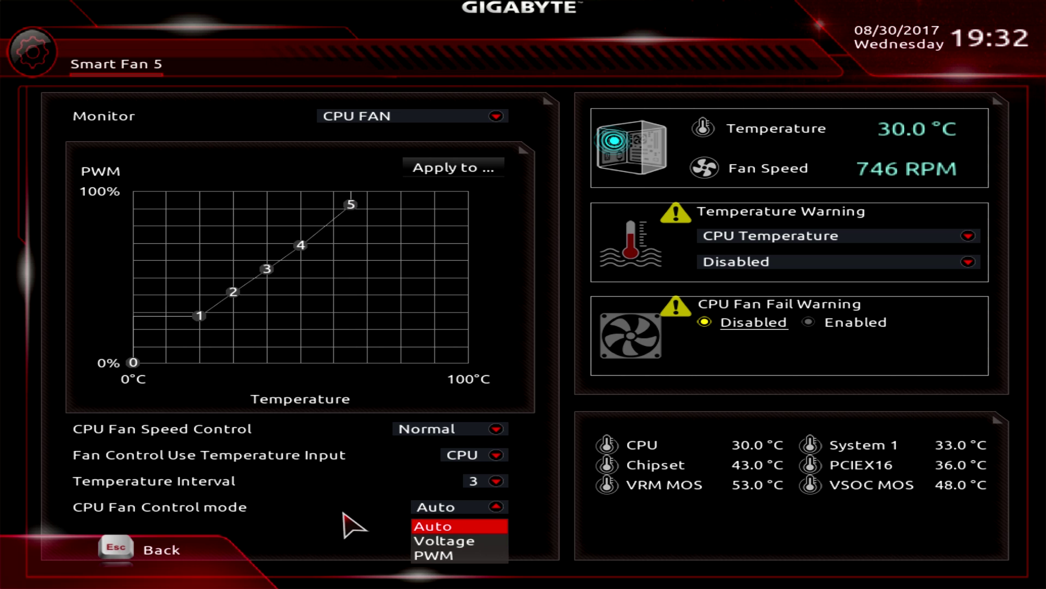
- Close the CPU fan control mode list with Auto still selected
{"action": "key", "text": "Escape"}
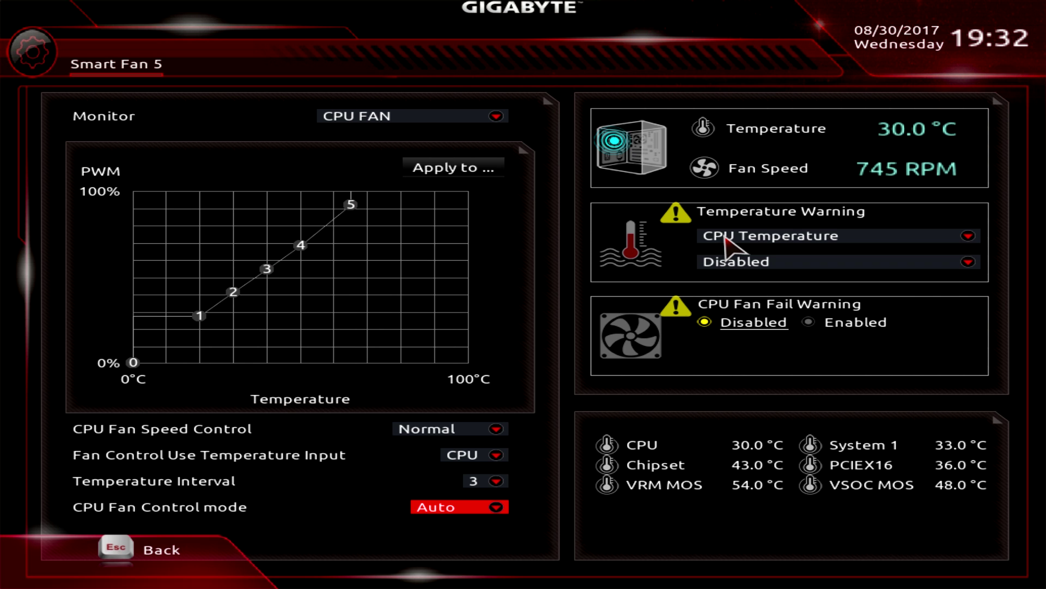
- Return to Easy Mode and switch to Classic mode on the M.I.T. tab
{"action": "key", "text": "Escape"}
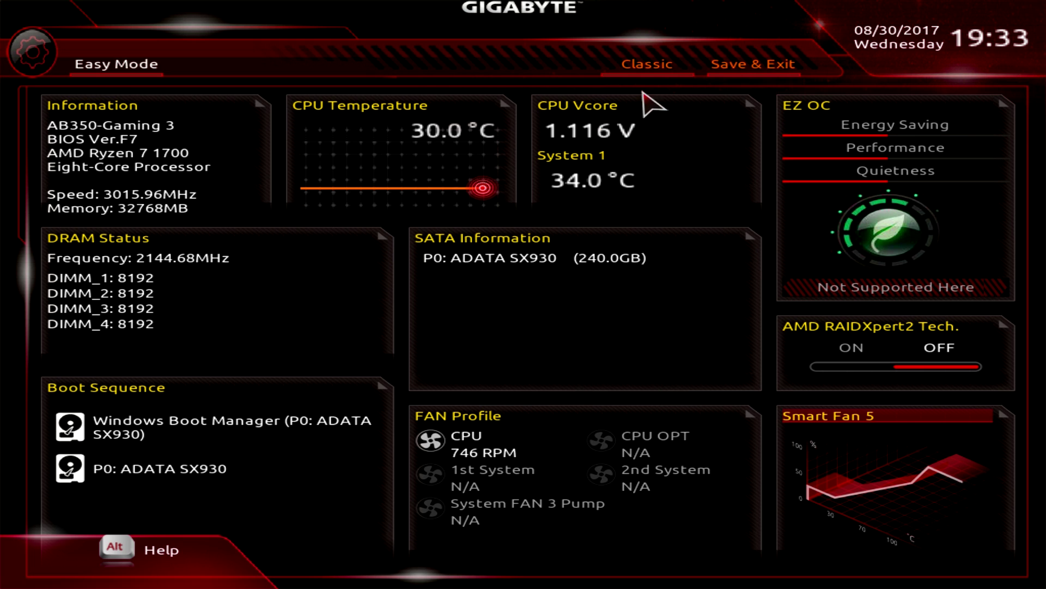
{"action": "left_click", "coordinate": [637, 64]}
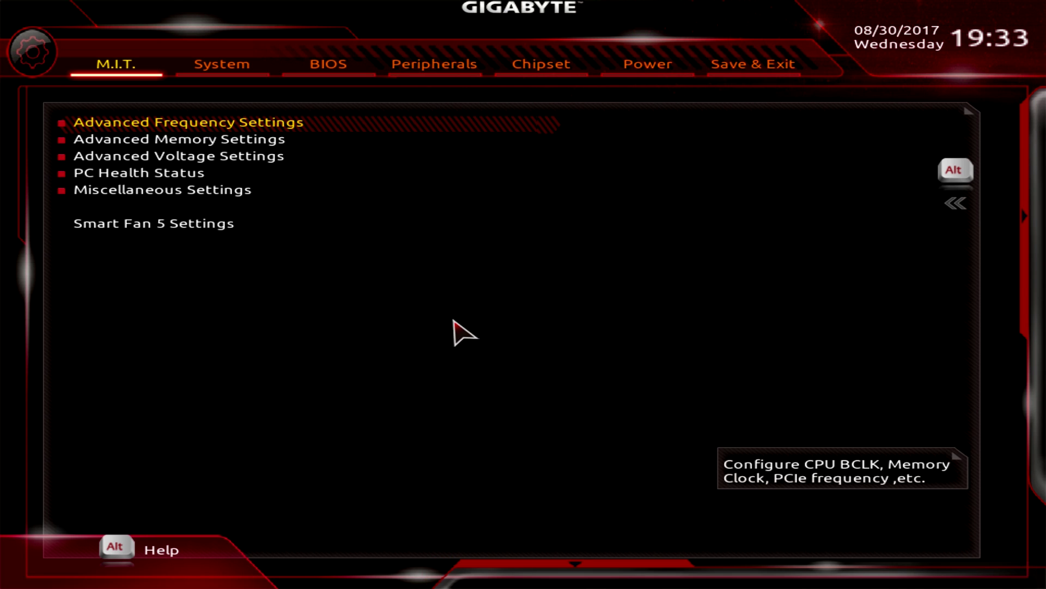
- Browse Advanced Frequency and Advanced CPU Core Settings, then select System Memory Multiplier
{"action": "key", "text": "Return"}
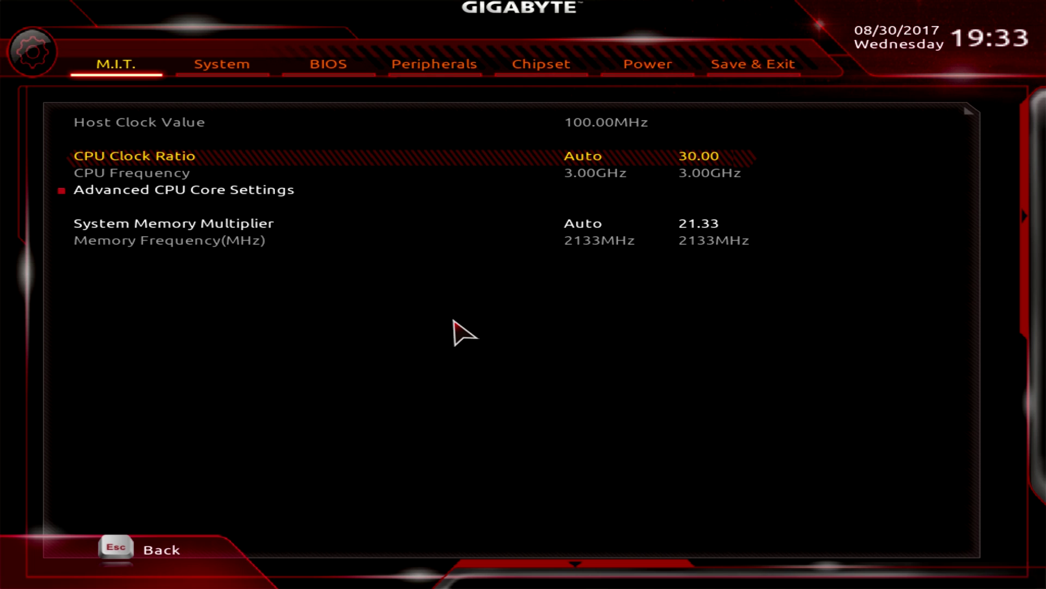
{"action": "key", "text": "Down"}
{"action": "key", "text": "Return"}
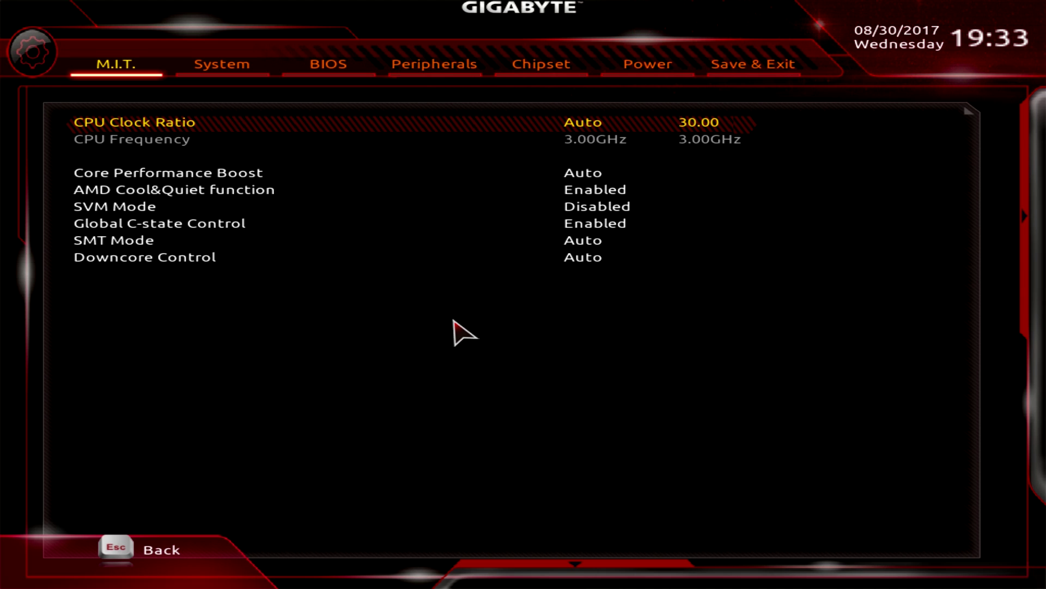
{"action": "key", "text": "Escape"}
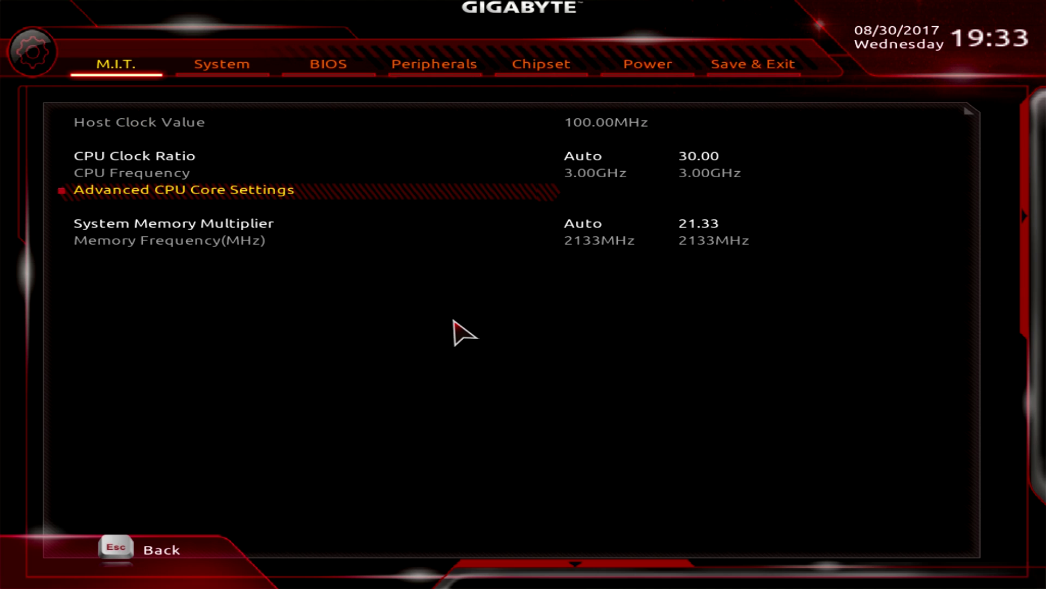
{"action": "key", "text": "Down"}
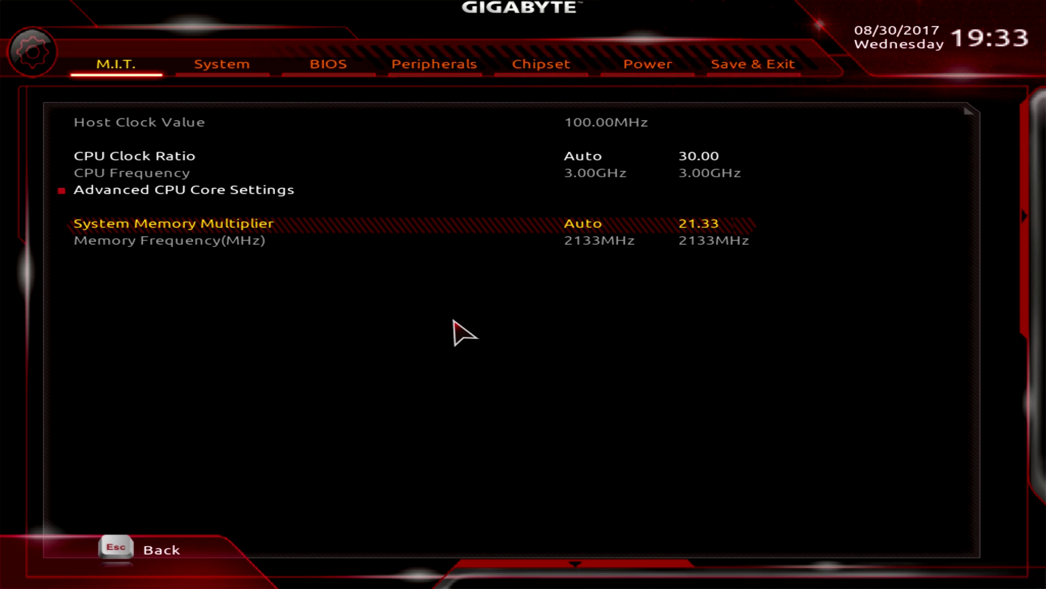
- Review Advanced Memory and Channel A Memory Sub Timings, then view Advanced Voltage Settings (DRAM 1.200V)
{"action": "key", "text": "Escape"}
{"action": "key", "text": "Down"}
{"action": "key", "text": "Return"}
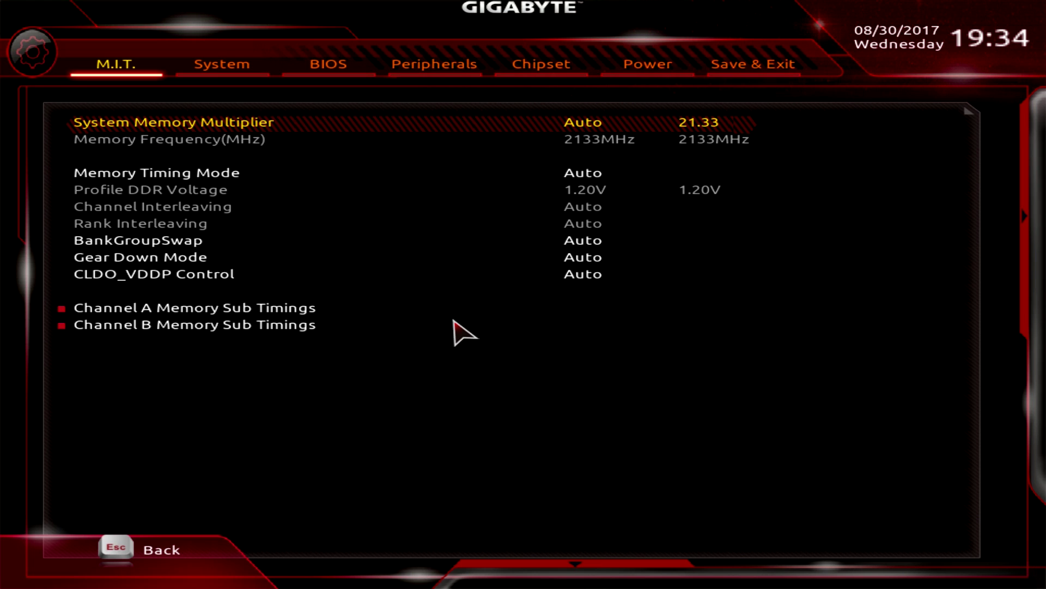
{"action": "key", "text": "Down"}
{"action": "key", "text": "Down"}
{"action": "key", "text": "Down"}
{"action": "key", "text": "Down"}
{"action": "key", "text": "Down"}
{"action": "key", "text": "Return"}
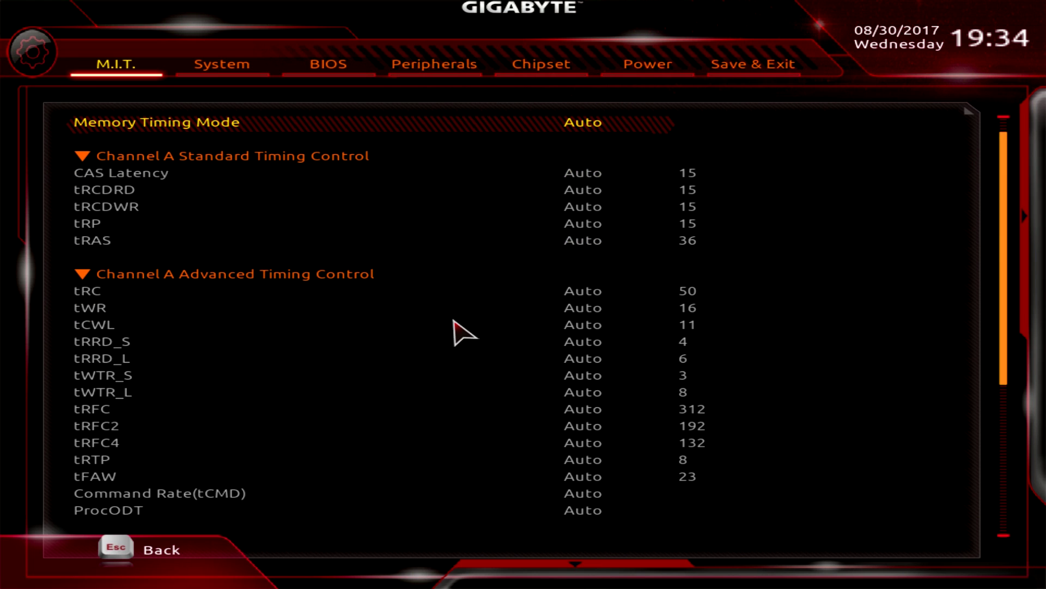
{"action": "key", "text": "Escape"}
{"action": "key", "text": "Escape"}
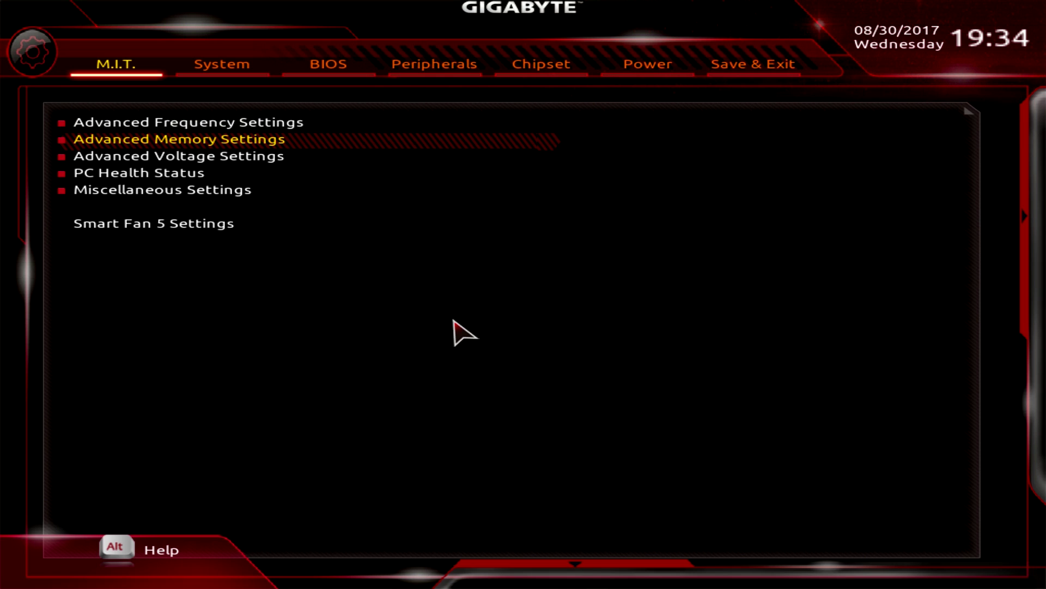
{"action": "key", "text": "Down"}
{"action": "key", "text": "Return"}
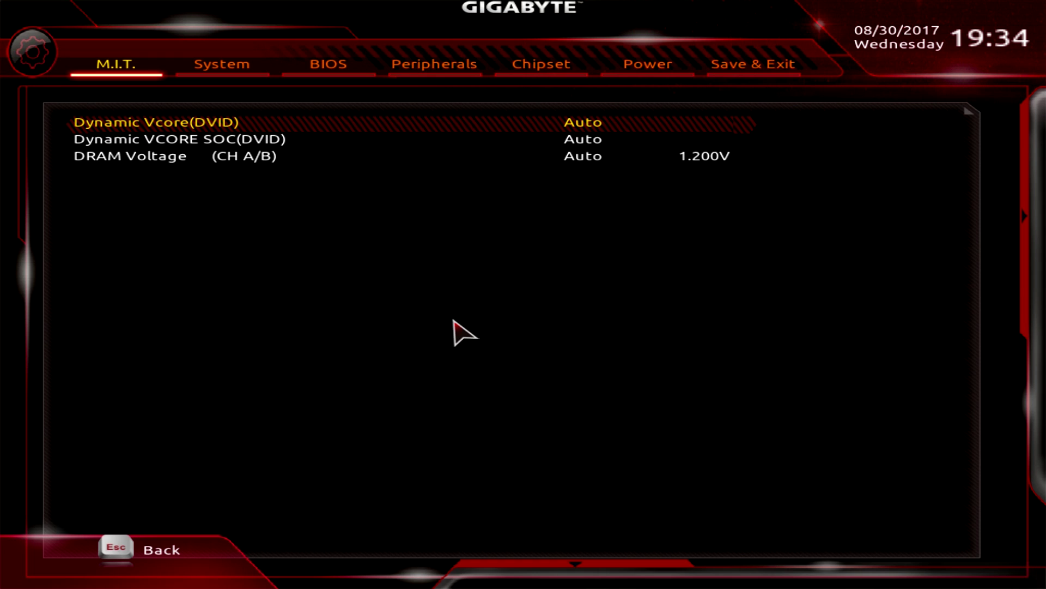
- Look over the PC Health Status page
{"action": "key", "text": "Escape"}
{"action": "key", "text": "Down"}
{"action": "key", "text": "Return"}
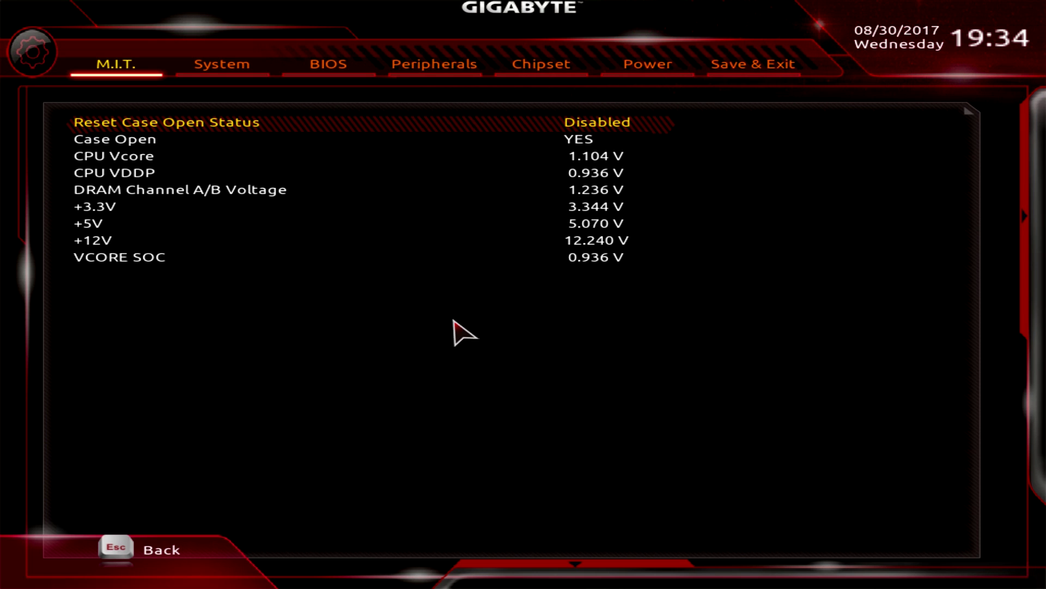
{"action": "key", "text": "Escape"}
- In Miscellaneous Settings, review PCIe Slot Configuration choices and keep it on Auto
{"action": "key", "text": "Down"}
{"action": "key", "text": "Return"}
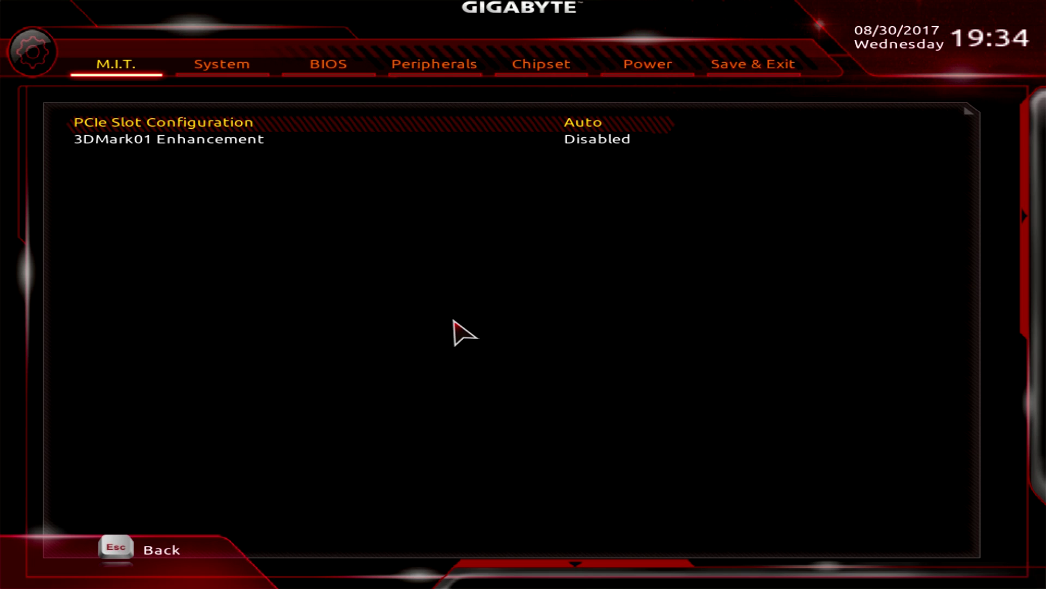
{"action": "key", "text": "Return"}
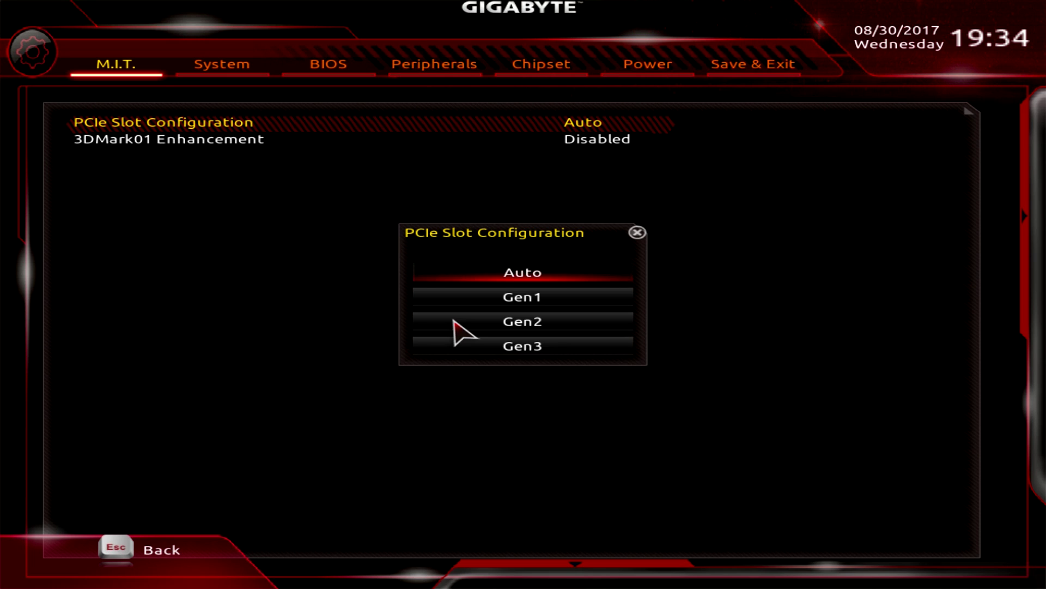
{"action": "key", "text": "Escape"}
{"action": "key", "text": "Escape"}
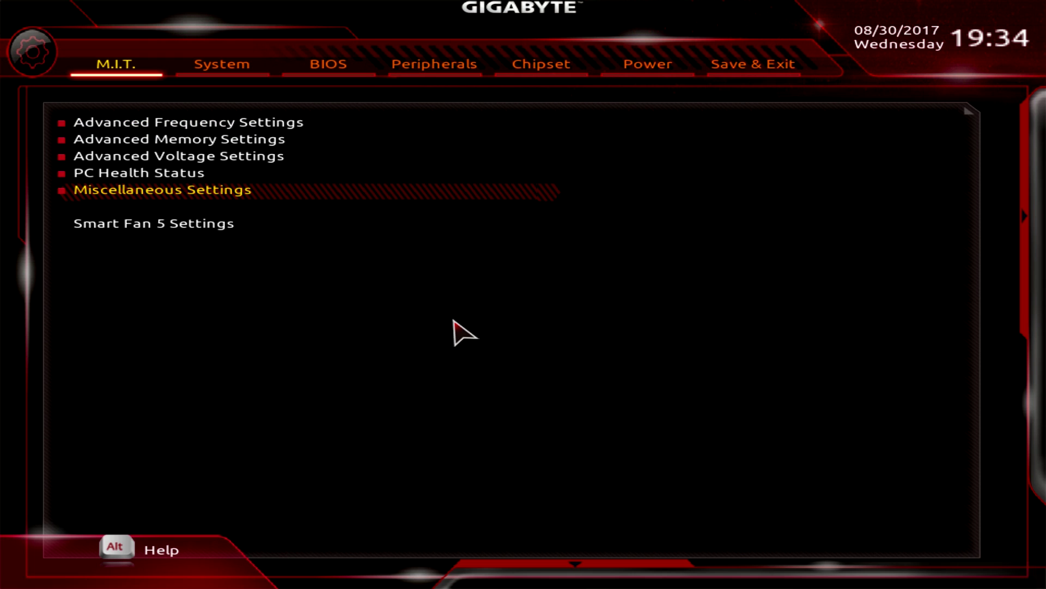
- View the Smart Fan 5 Settings fan curve page and return to M.I.T
{"action": "key", "text": "Down"}
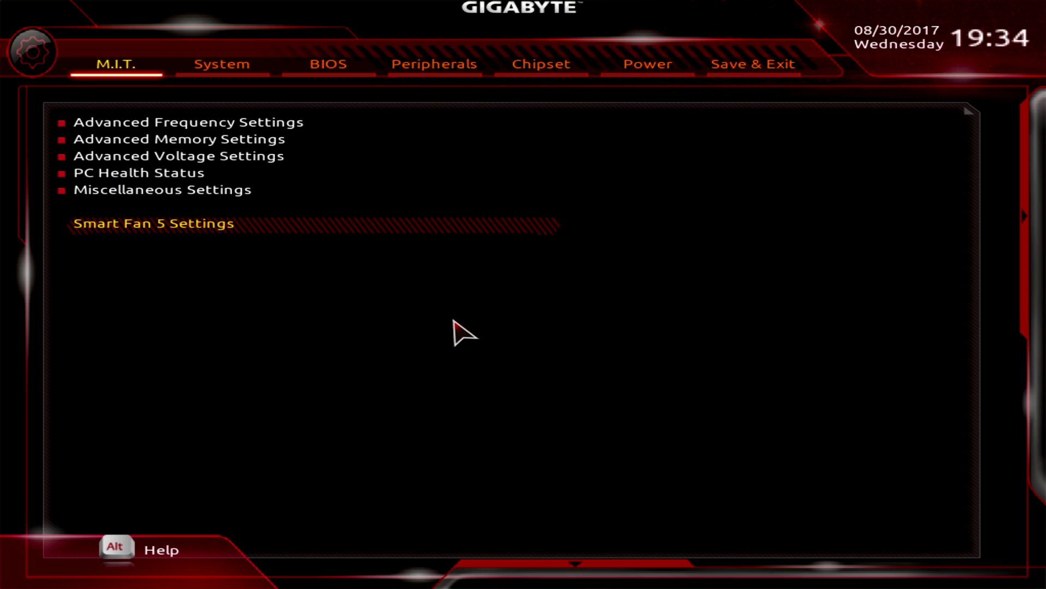
{"action": "key", "text": "Return"}
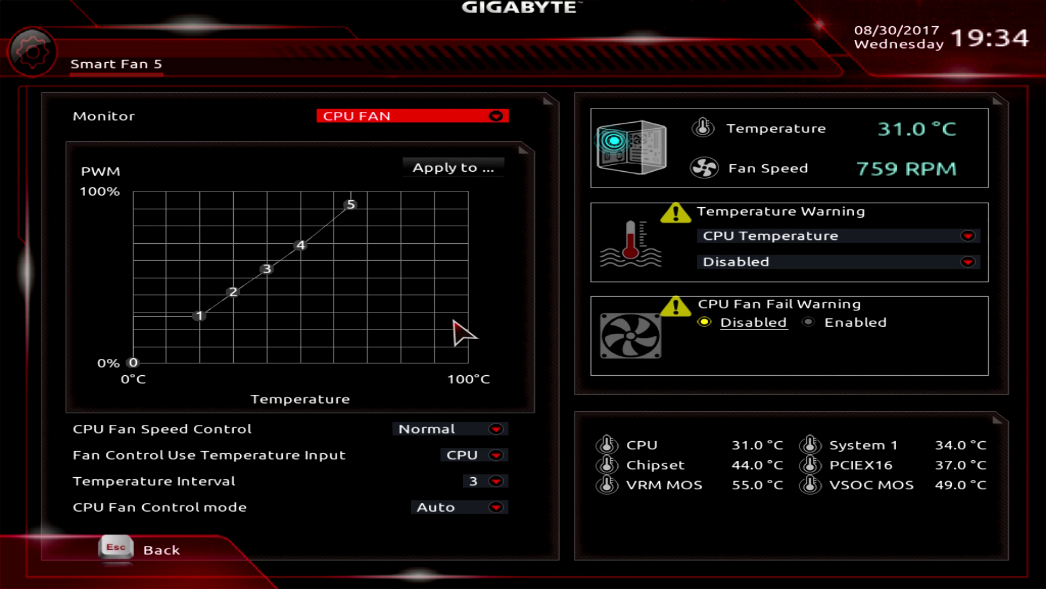
{"action": "key", "text": "Escape"}
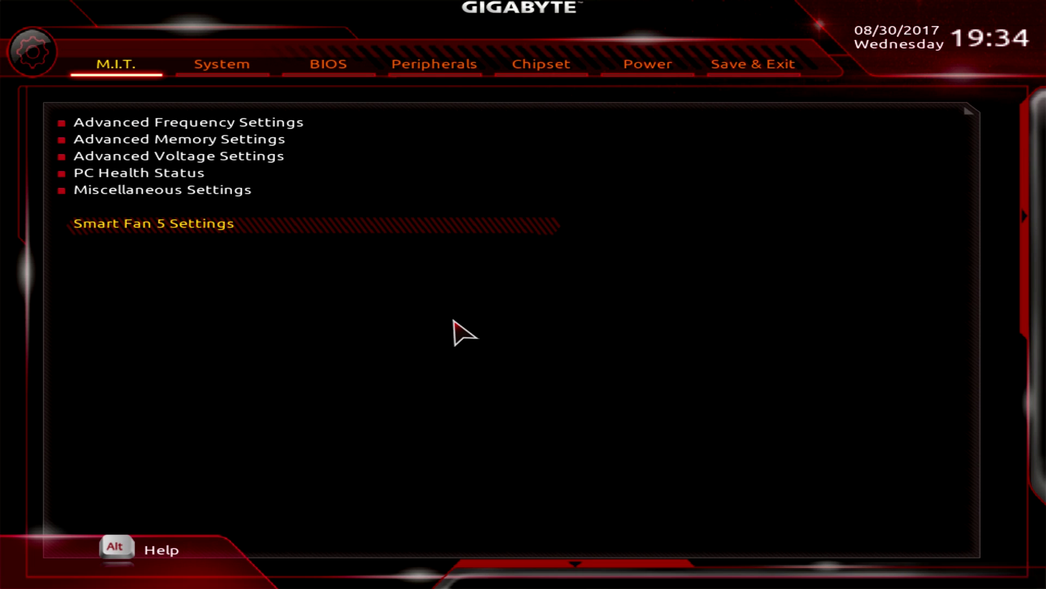
{"action": "key", "text": "Right"}
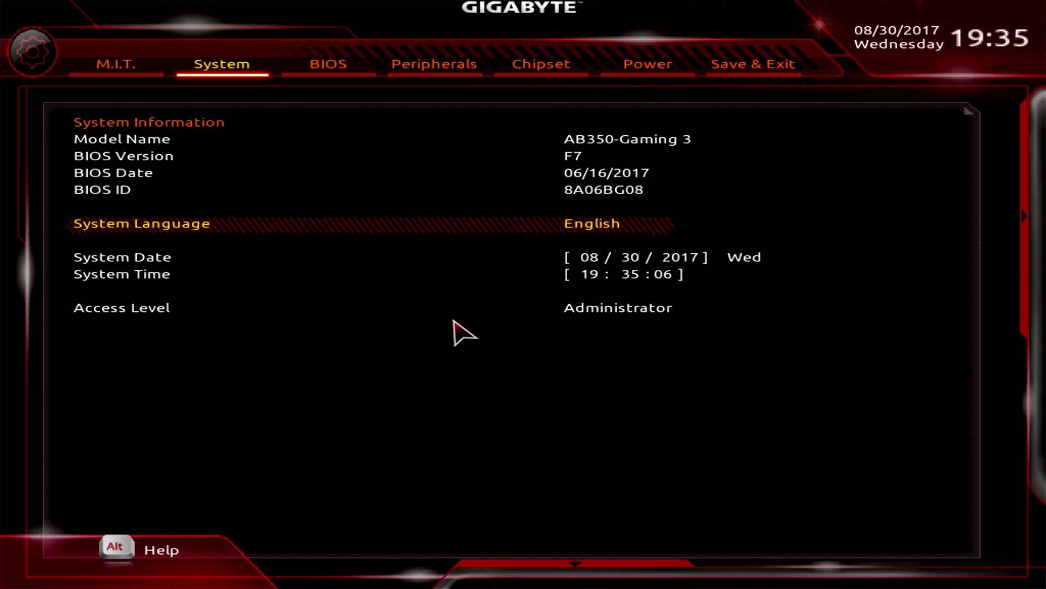
- Browse the BIOS tab boot options and Administrator Password, then move to Peripherals
{"action": "key", "text": "Right"}
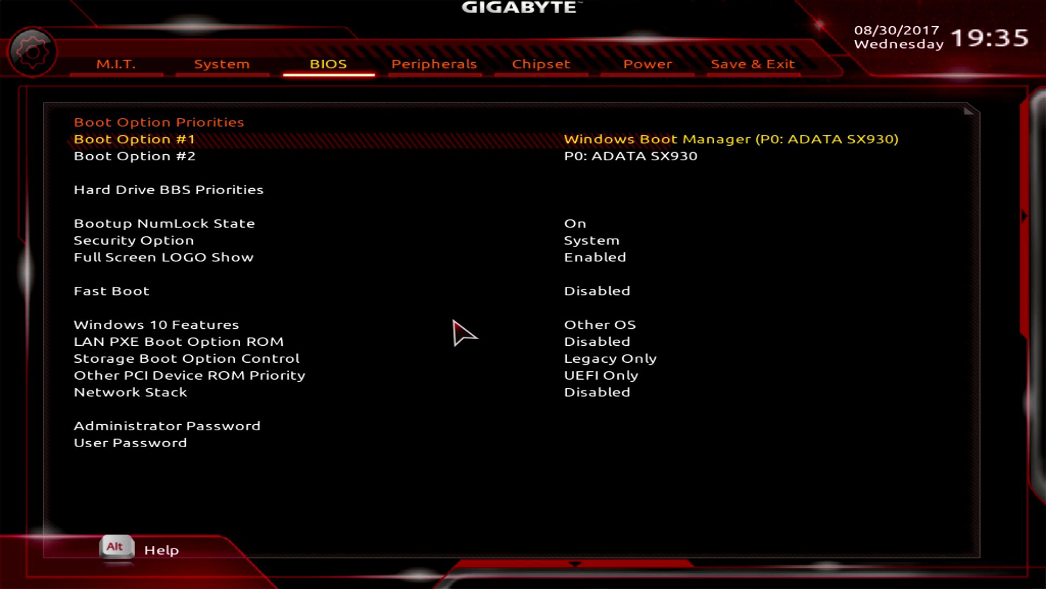
{"action": "key", "text": "Down"}
{"action": "key", "text": "Down"}
{"action": "key", "text": "Down"}
{"action": "key", "text": "Down"}
{"action": "key", "text": "Down"}
{"action": "key", "text": "Down"}
{"action": "key", "text": "Down"}
{"action": "key", "text": "Down"}
{"action": "key", "text": "Down"}
{"action": "key", "text": "Down"}
{"action": "key", "text": "Down"}
{"action": "key", "text": "Down"}
{"action": "key", "text": "Down"}
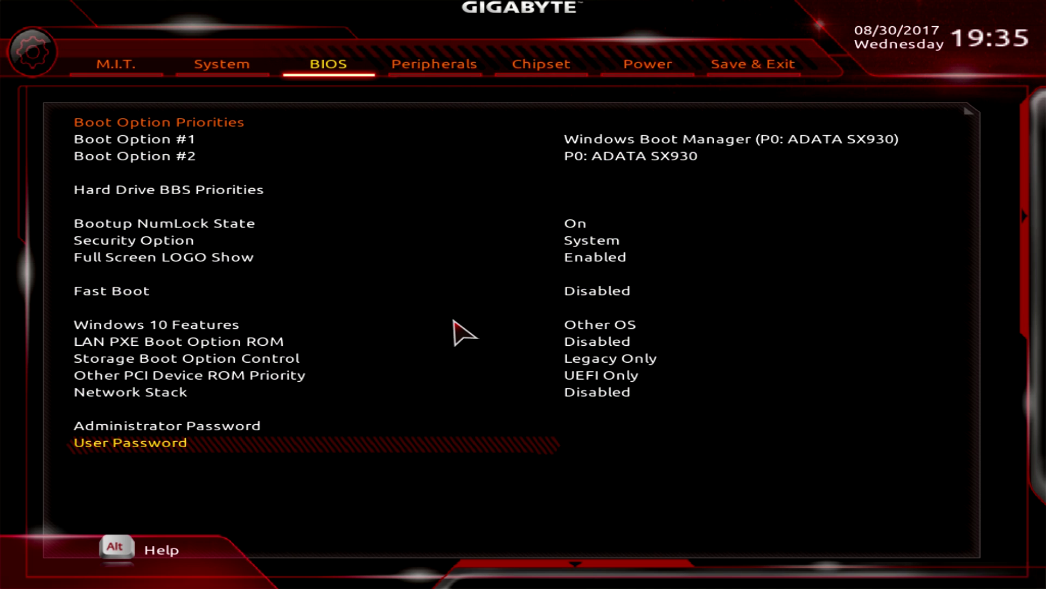
{"action": "key", "text": "Up"}
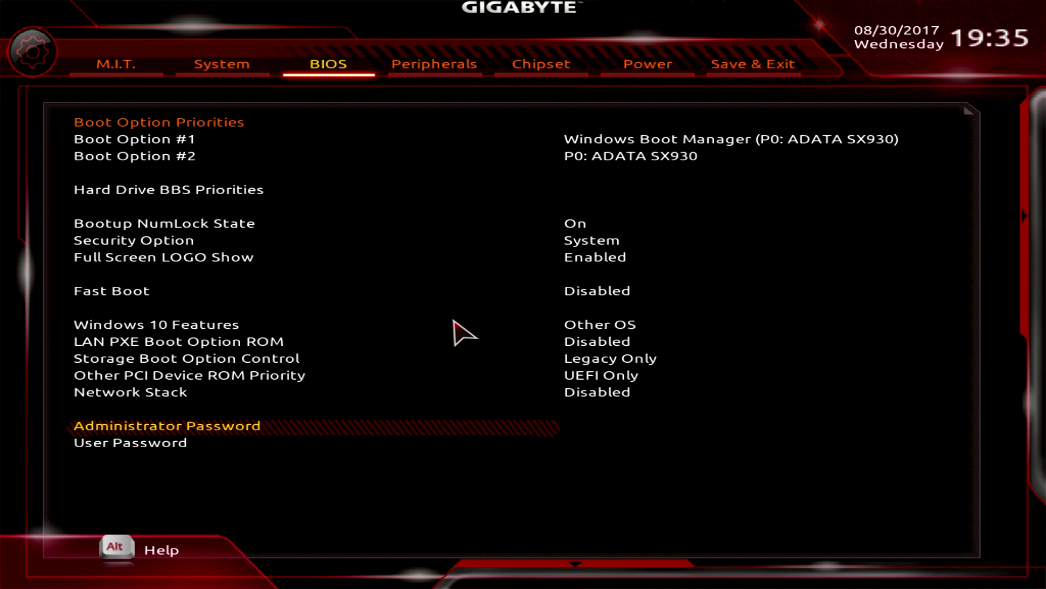
{"action": "key", "text": "Right"}
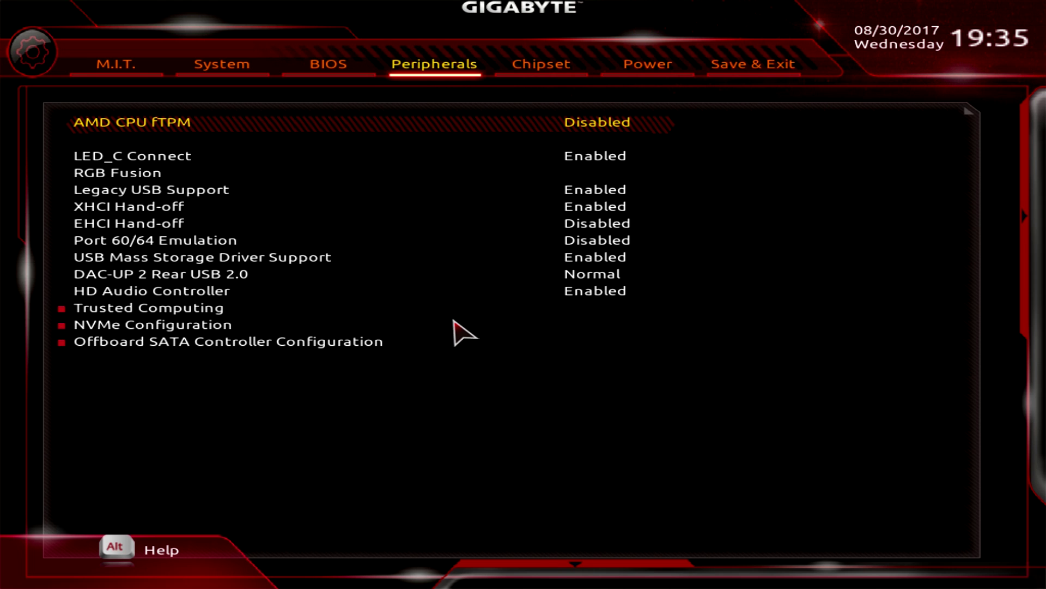
- View the RGB Fusion LED colour page, then move on to the Chipset tab
{"action": "key", "text": "Down"}
{"action": "key", "text": "Down"}
{"action": "key", "text": "Return"}
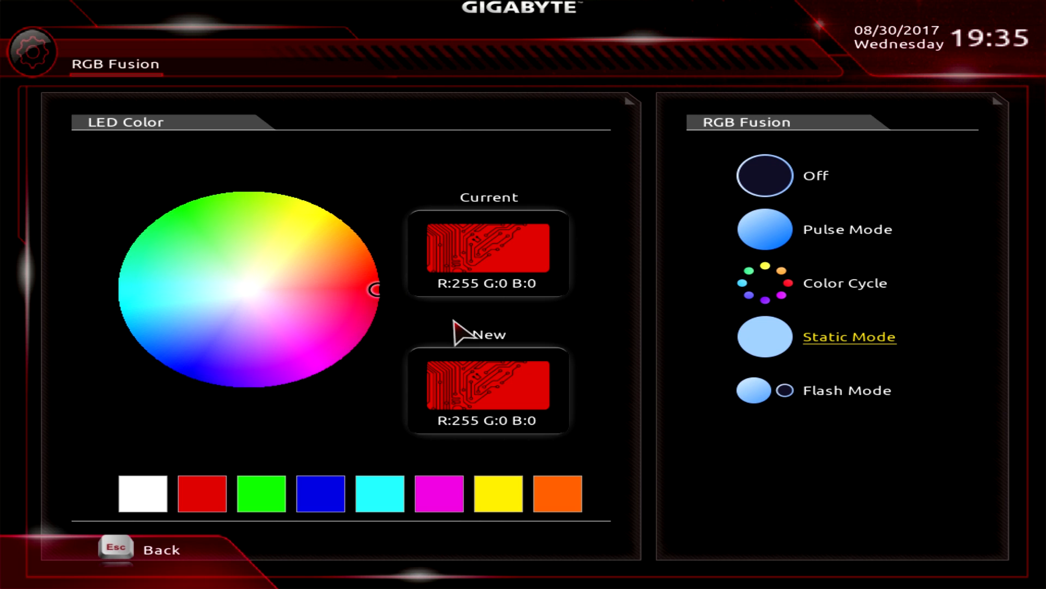
{"action": "key", "text": "Escape"}
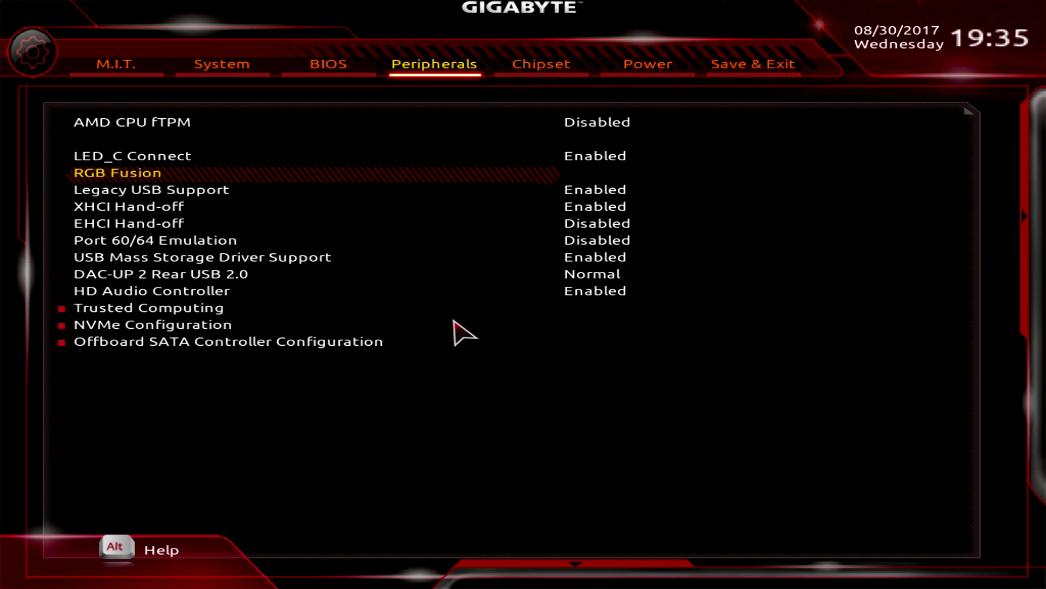
{"action": "key", "text": "Right"}
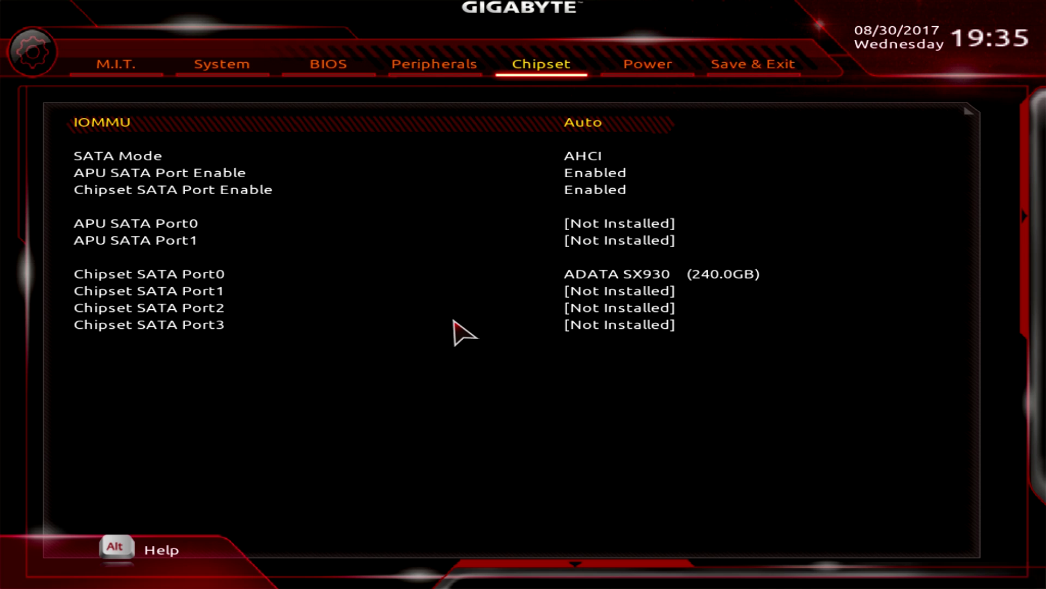
- Step through the Chipset SATA items, then pass through Power to Save & Exit
{"action": "key", "text": "Down"}
{"action": "key", "text": "Down"}
{"action": "key", "text": "Down"}
{"action": "key", "text": "Up"}
{"action": "key", "text": "Up"}
{"action": "key", "text": "Down"}
{"action": "key", "text": "Down"}
{"action": "key", "text": "Down"}
{"action": "key", "text": "Right"}
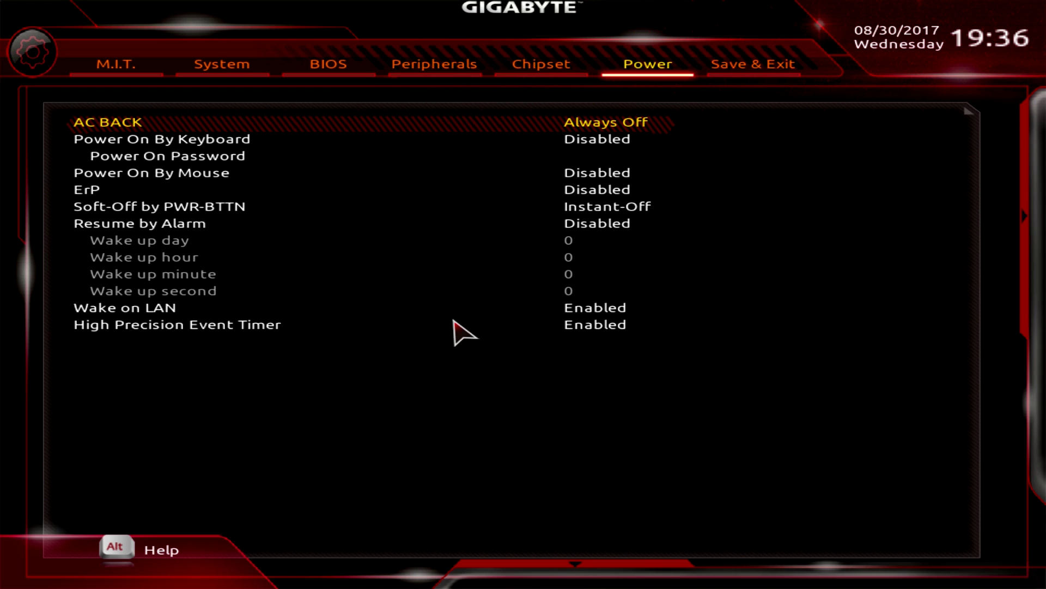
{"action": "key", "text": "Right"}
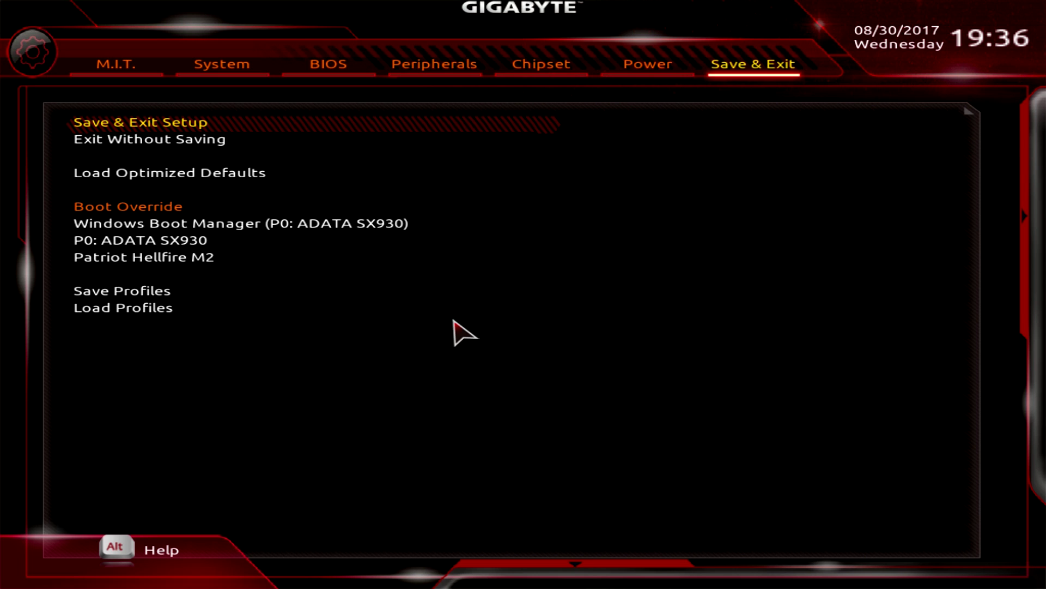
{"action": "key", "text": "Down"}
{"action": "key", "text": "Down"}
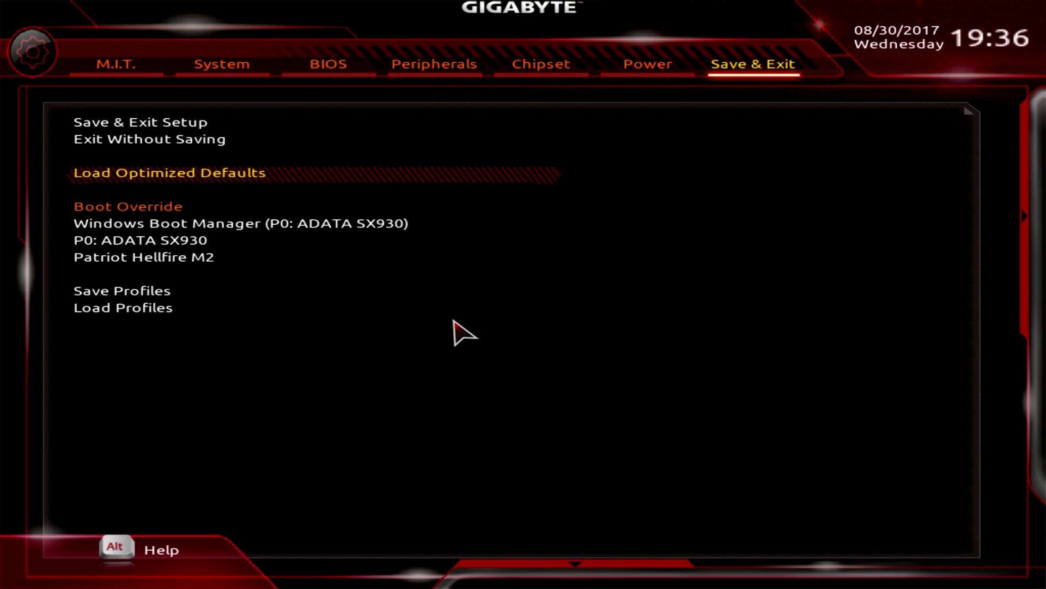
{"action": "key", "text": "Down"}
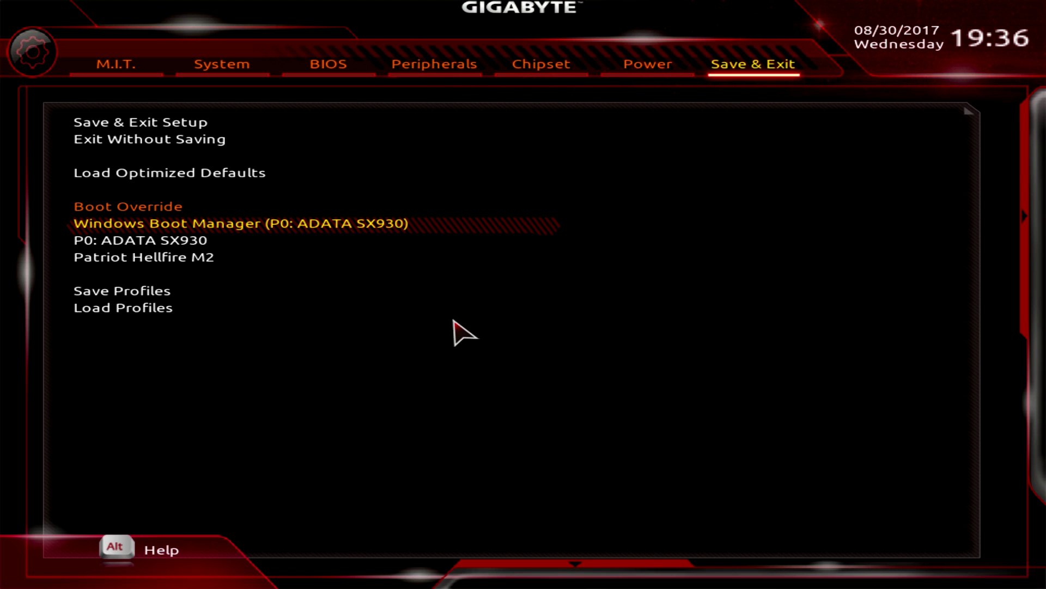
{"action": "key", "text": "Down"}
{"action": "key", "text": "Down"}
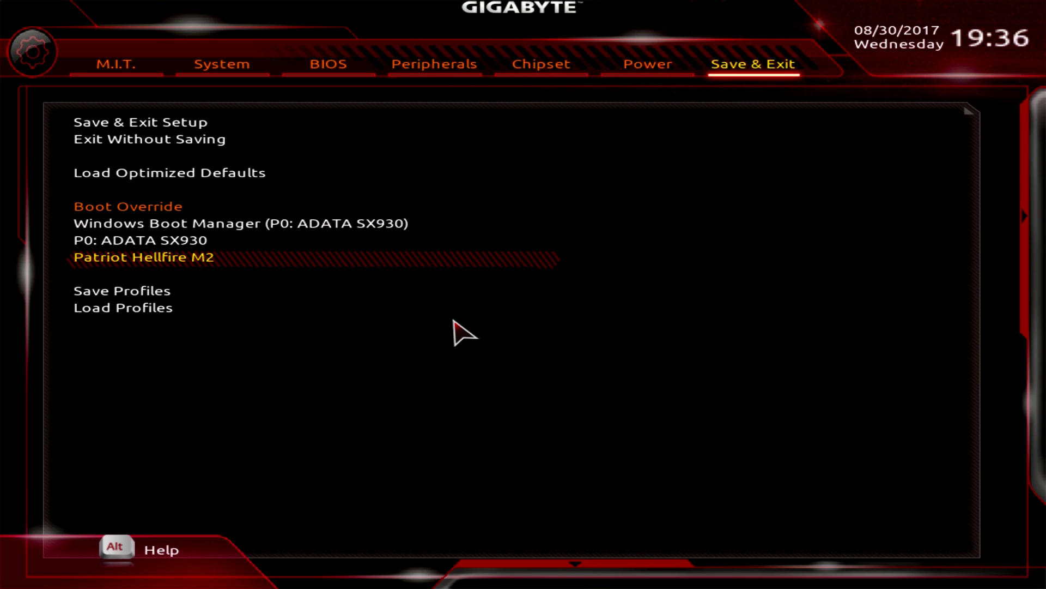
{"action": "key", "text": "Down"}
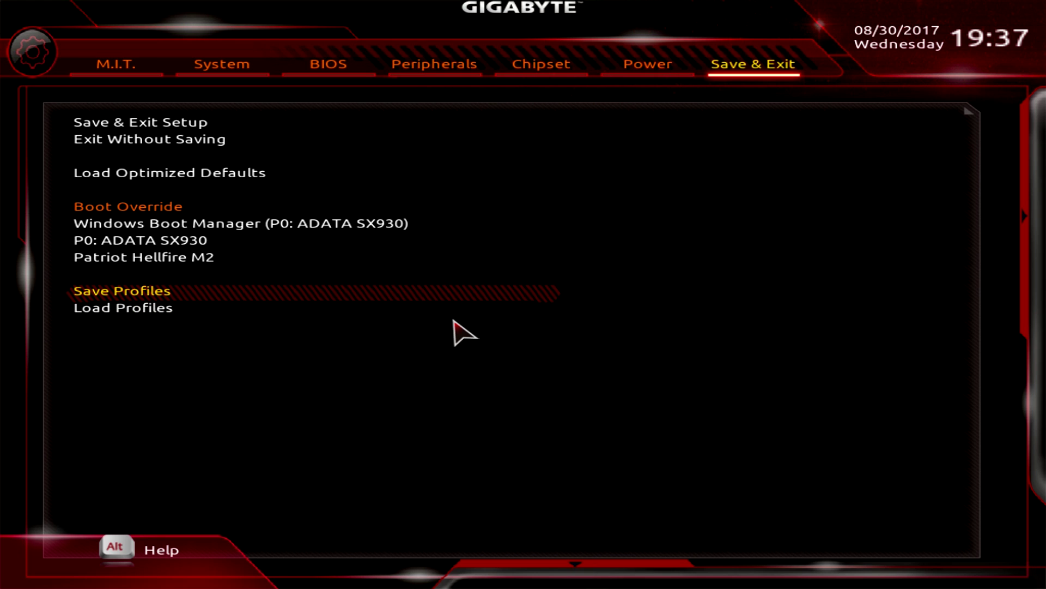
{"action": "mouse_move", "coordinate": [534, 578]}
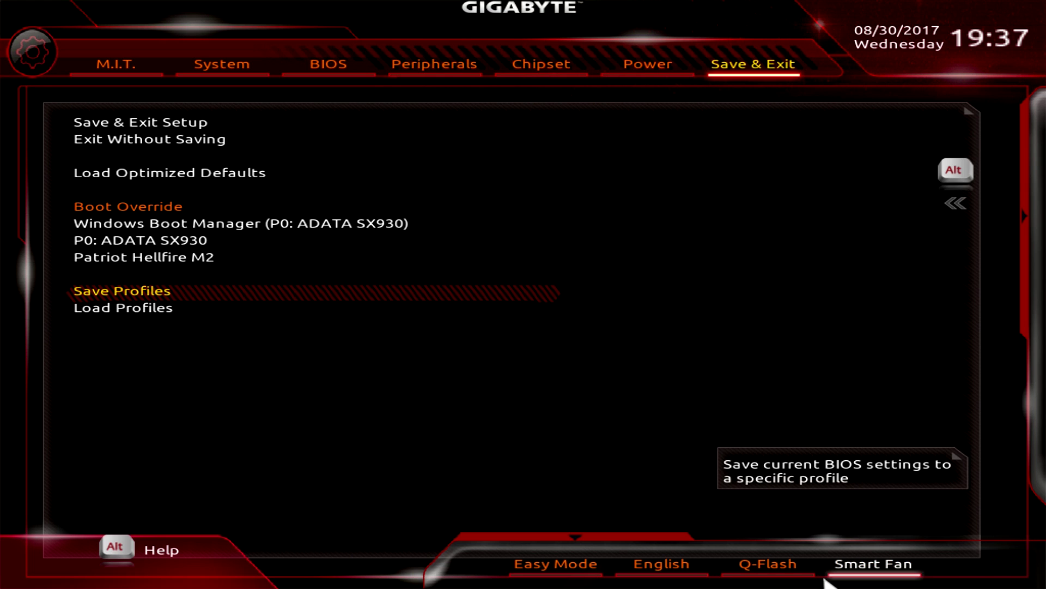
{"action": "left_click", "coordinate": [788, 581]}
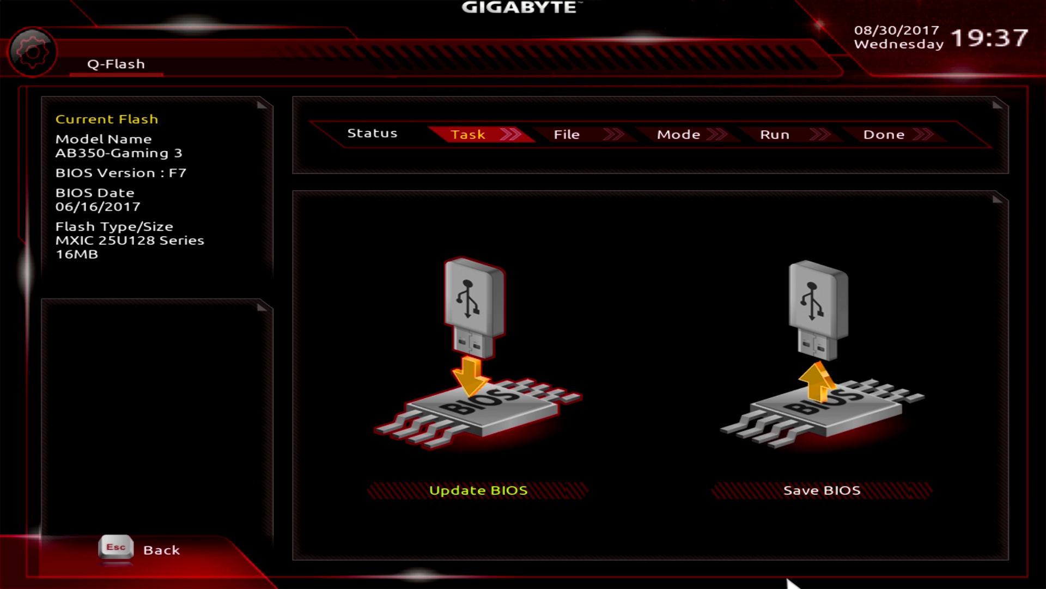
{"action": "key", "text": "Escape"}
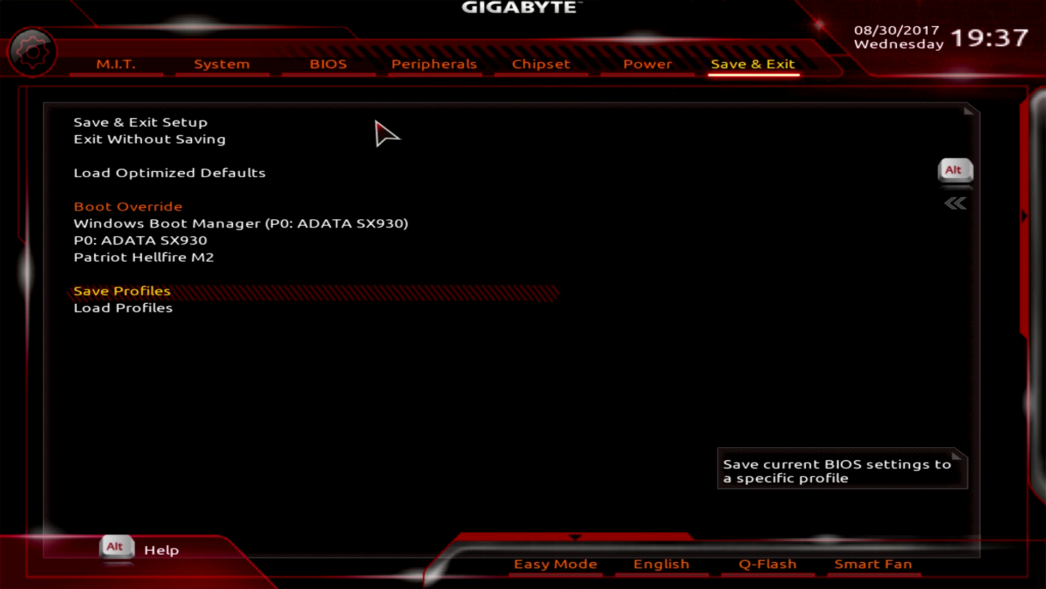
- Go back to the M.I.T. tab from the top menu bar
{"action": "left_click", "coordinate": [119, 81]}
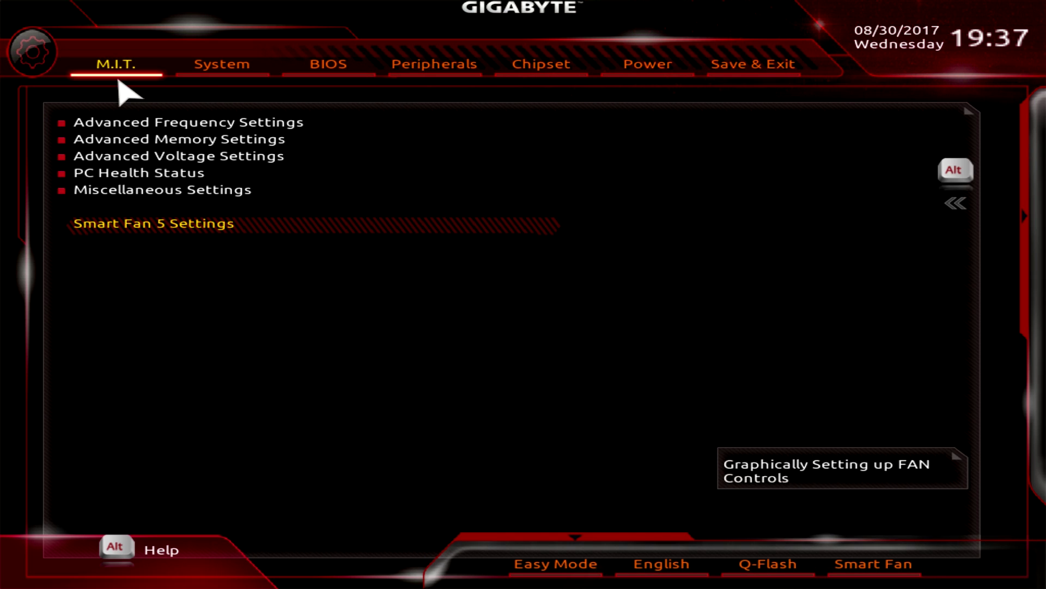